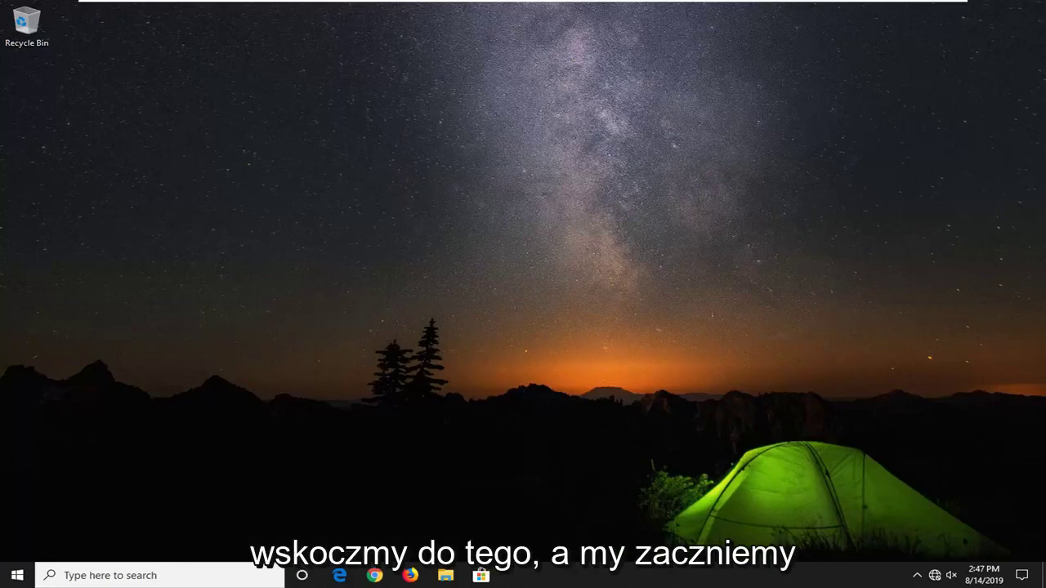
Search the Start menu for 'control panel' and launch Control Panel
{"action": "left_click", "coordinate": [5, 577]}
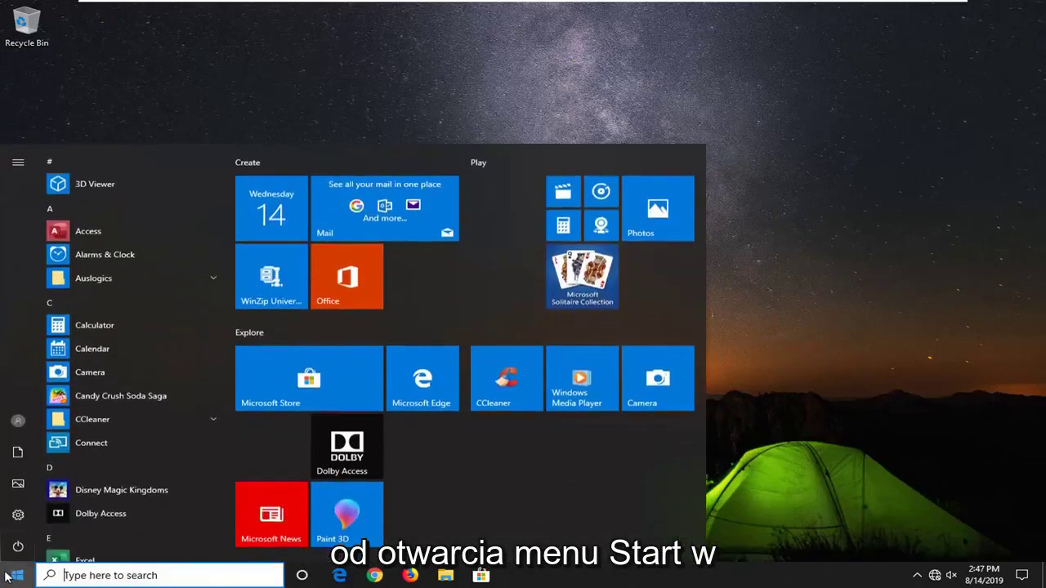
{"action": "type", "text": "control "}
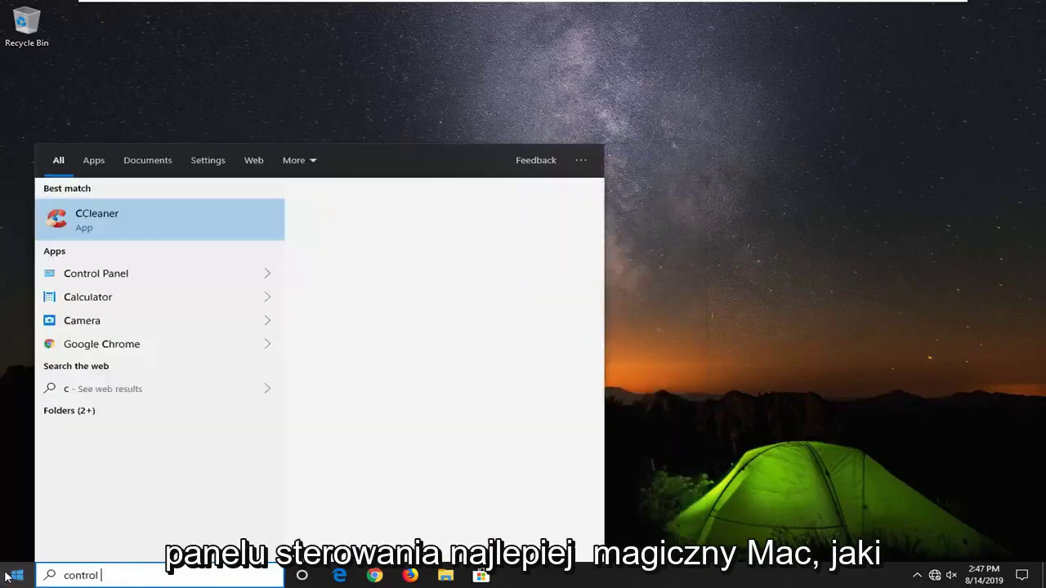
{"action": "type", "text": "panel"}
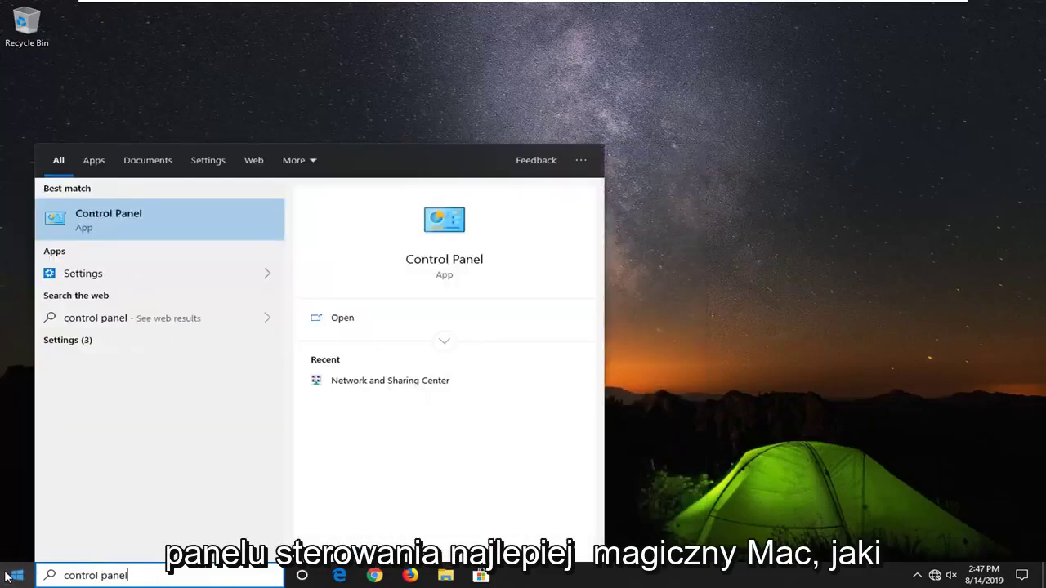
{"action": "left_click", "coordinate": [96, 230]}
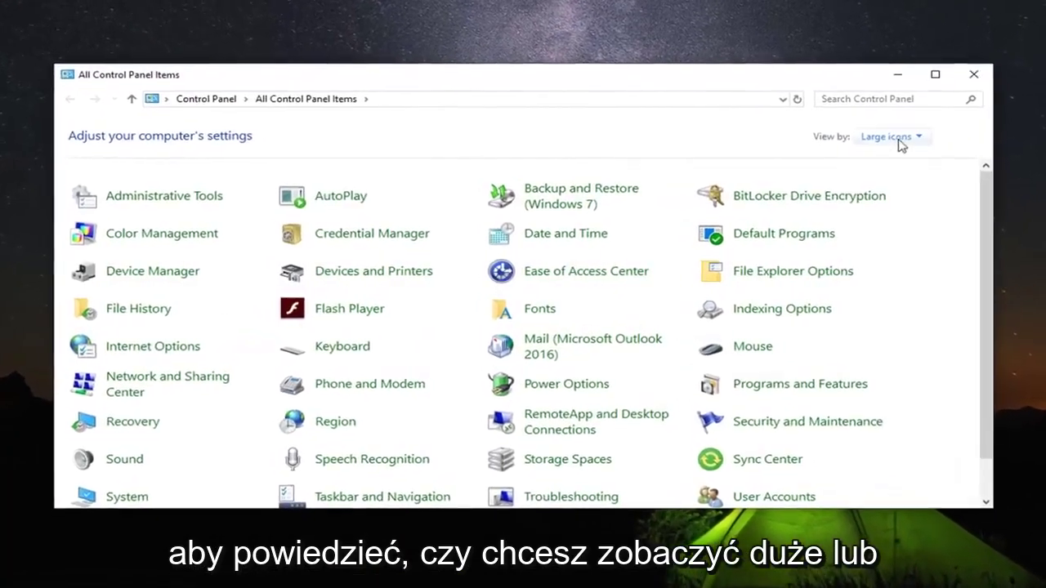
Keeping large icons, go to Power Options and edit the High performance plan's settings
{"action": "left_click", "coordinate": [898, 141]}
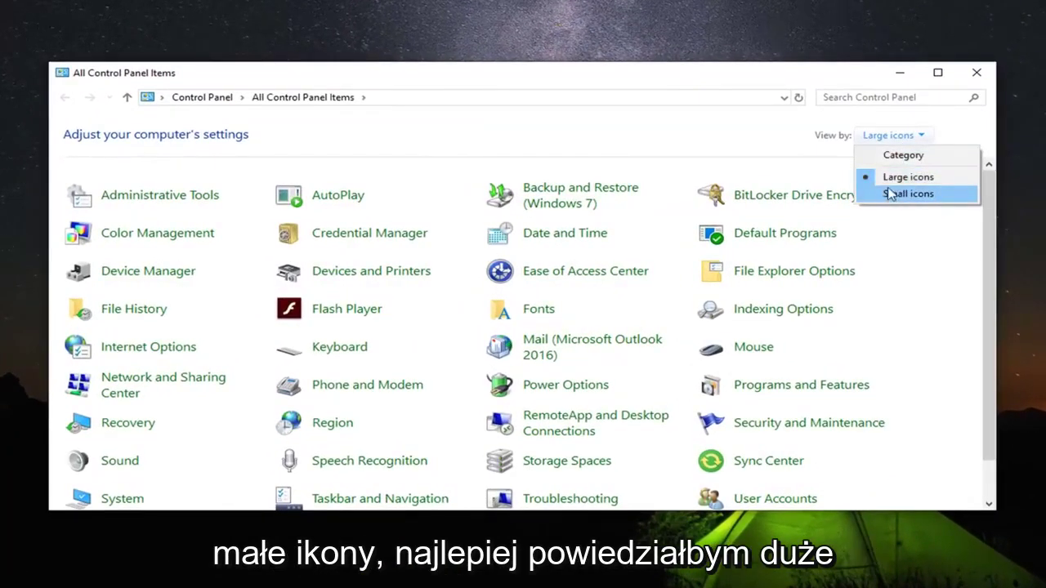
{"action": "left_click", "coordinate": [676, 148]}
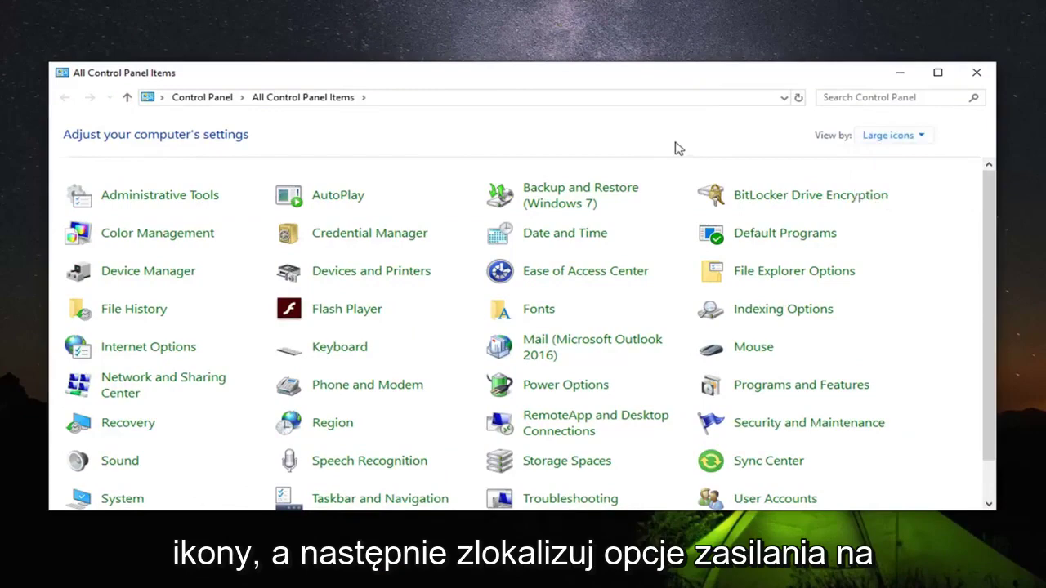
{"action": "left_click", "coordinate": [561, 391]}
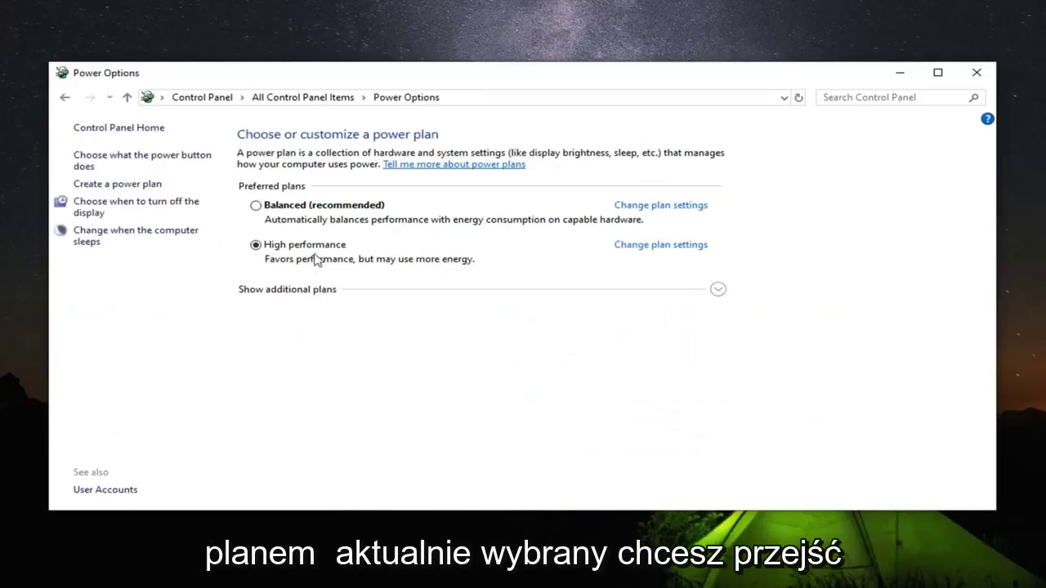
{"action": "left_click", "coordinate": [654, 248]}
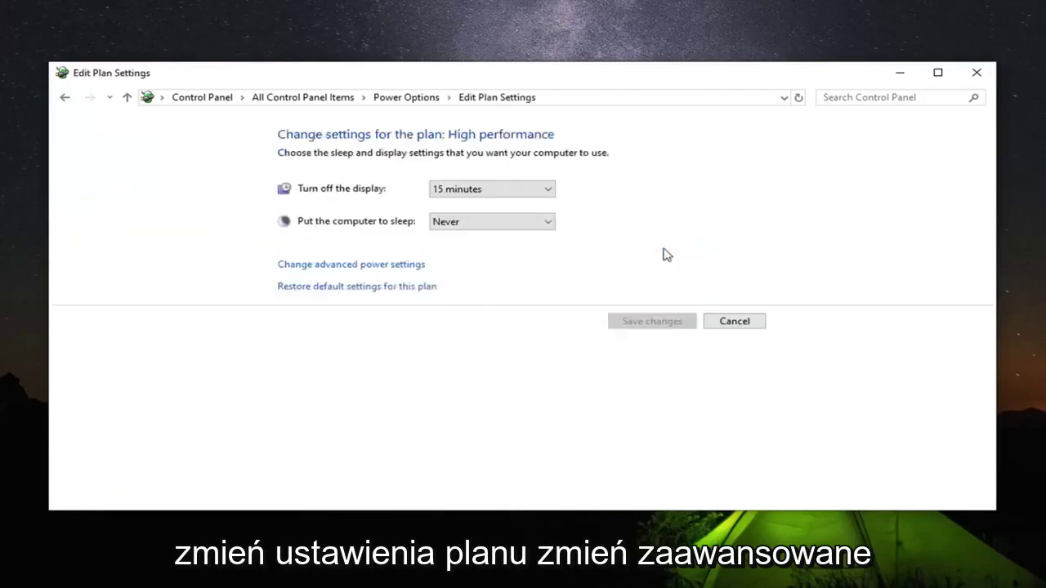
Set Wireless Adapter Settings > Power Saving Mode to Maximum Performance in advanced power settings and apply
{"action": "left_click", "coordinate": [410, 270]}
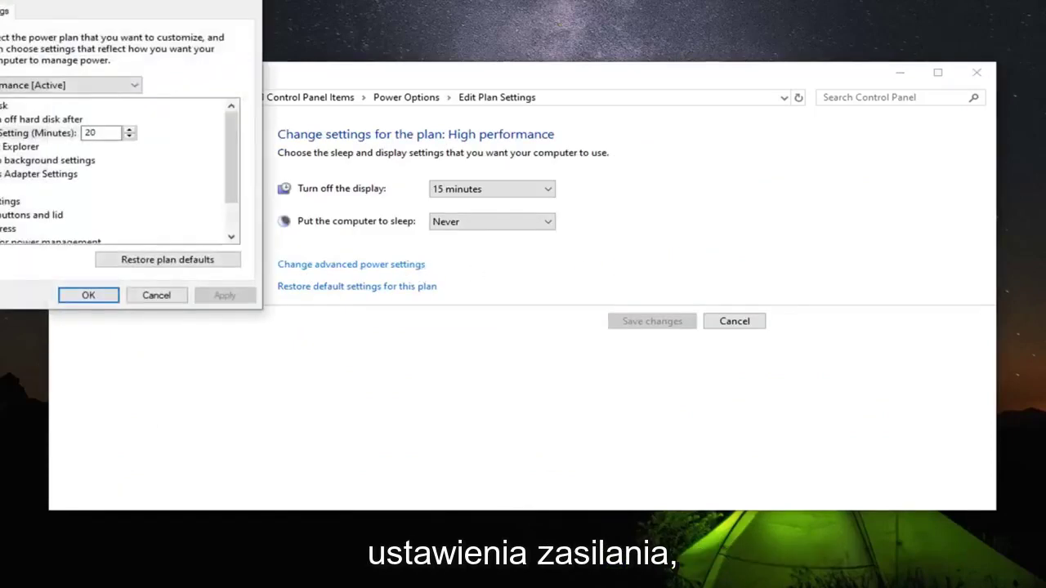
{"action": "left_click_drag", "start_coordinate": [146, 2], "coordinate": [474, 94]}
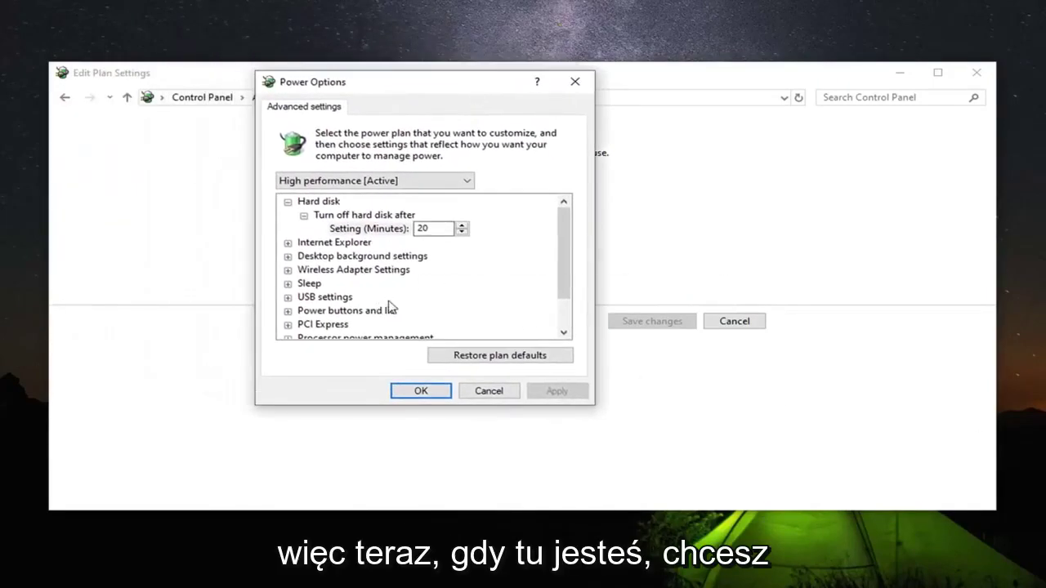
{"action": "scroll", "coordinate": [368, 310], "scroll_direction": "down", "scroll_amount": 1}
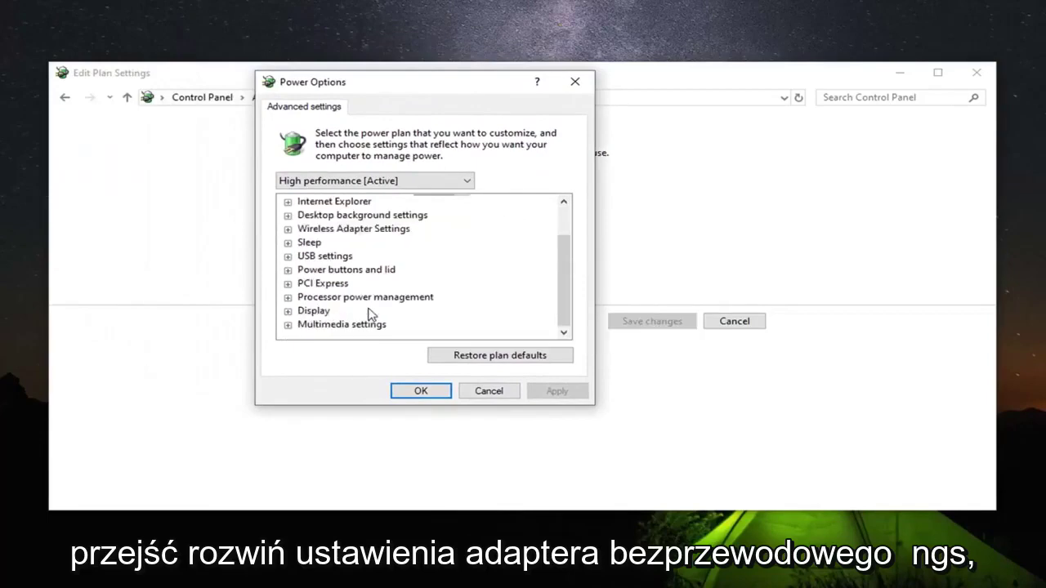
{"action": "left_click", "coordinate": [288, 230]}
{"action": "left_click", "coordinate": [288, 230]}
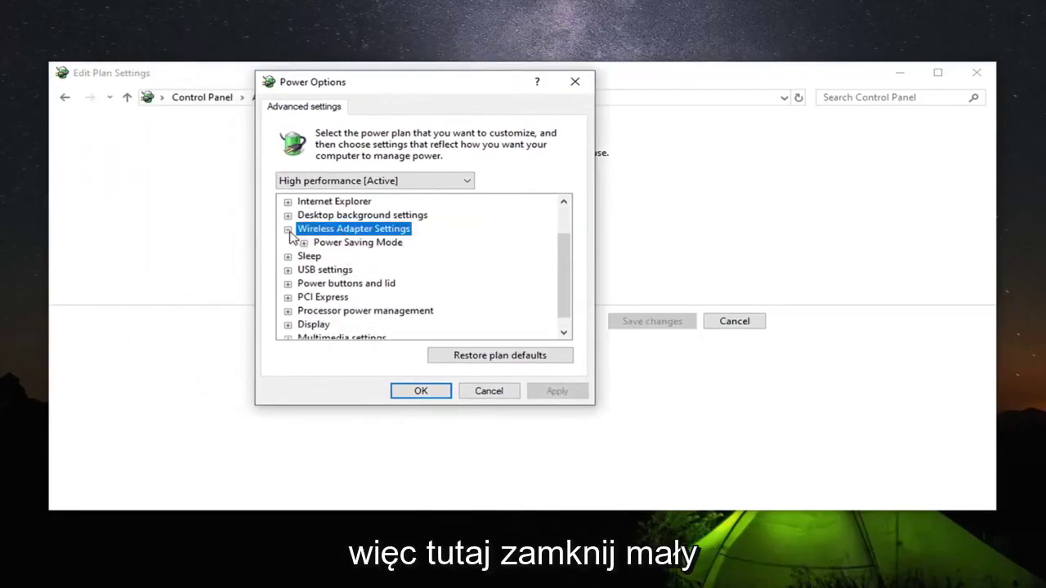
{"action": "left_click", "coordinate": [313, 243]}
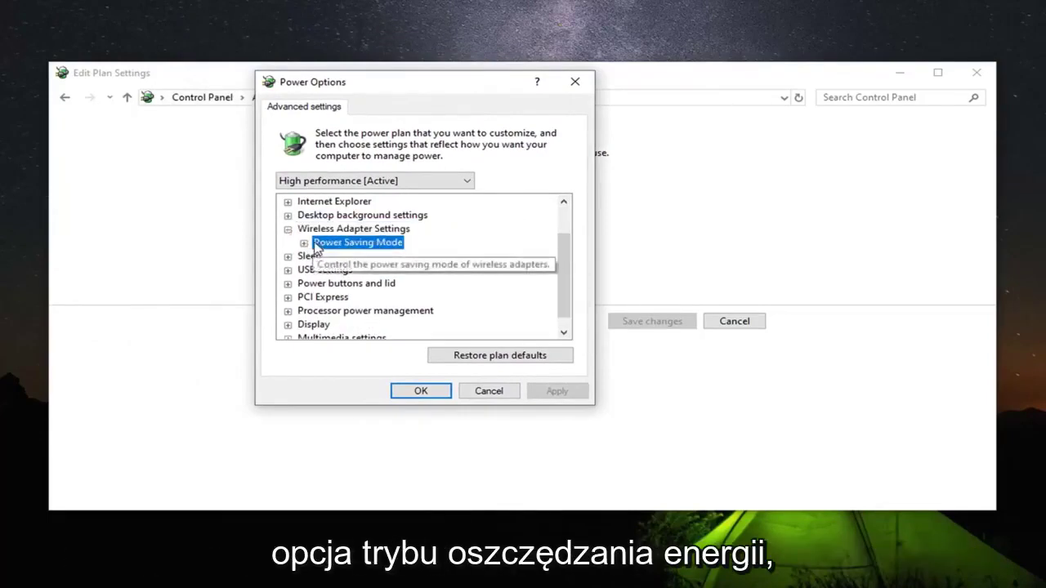
{"action": "left_click", "coordinate": [303, 244]}
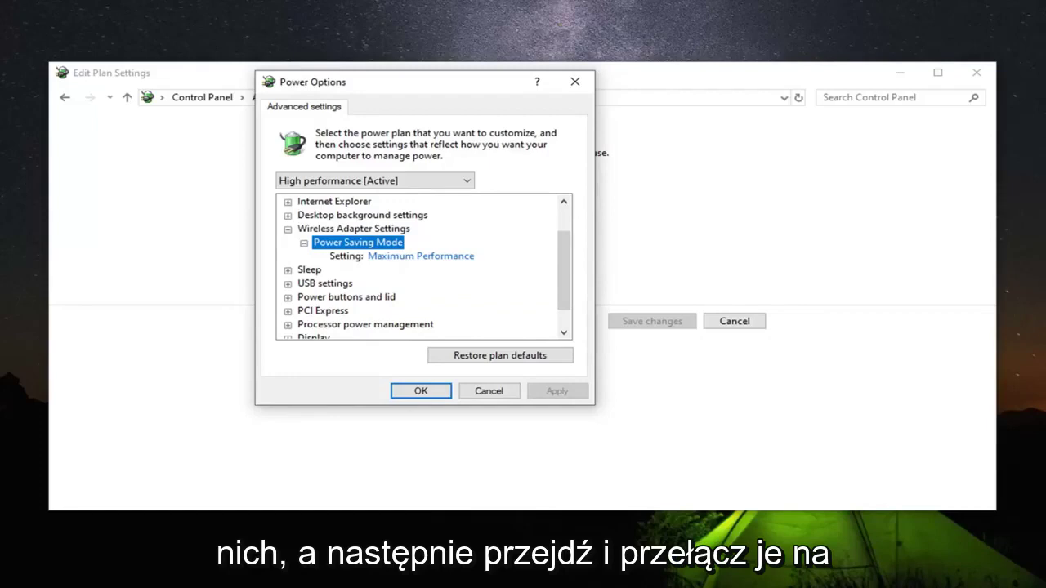
{"action": "left_click", "coordinate": [433, 258]}
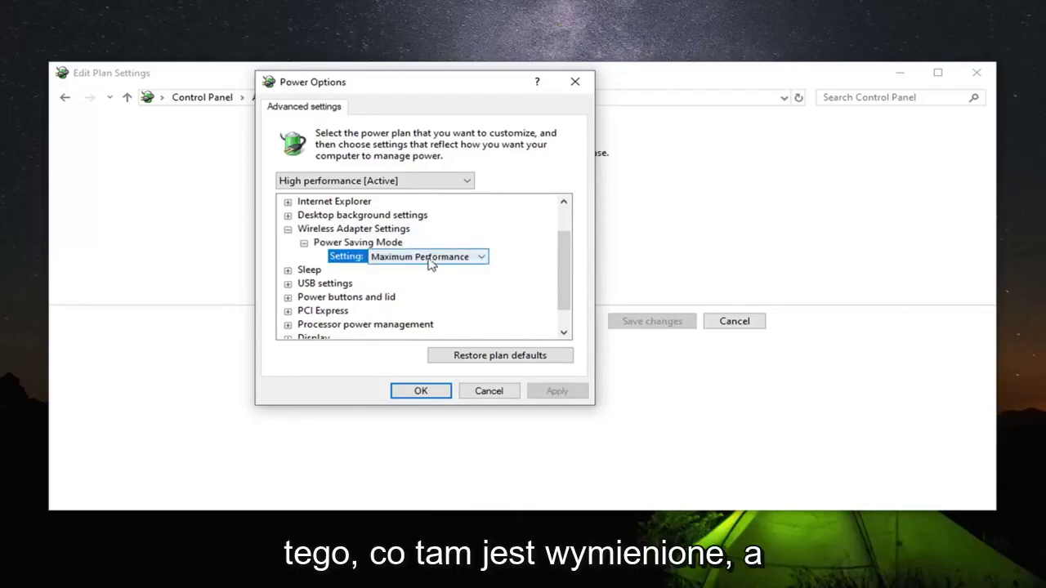
{"action": "left_click", "coordinate": [472, 258]}
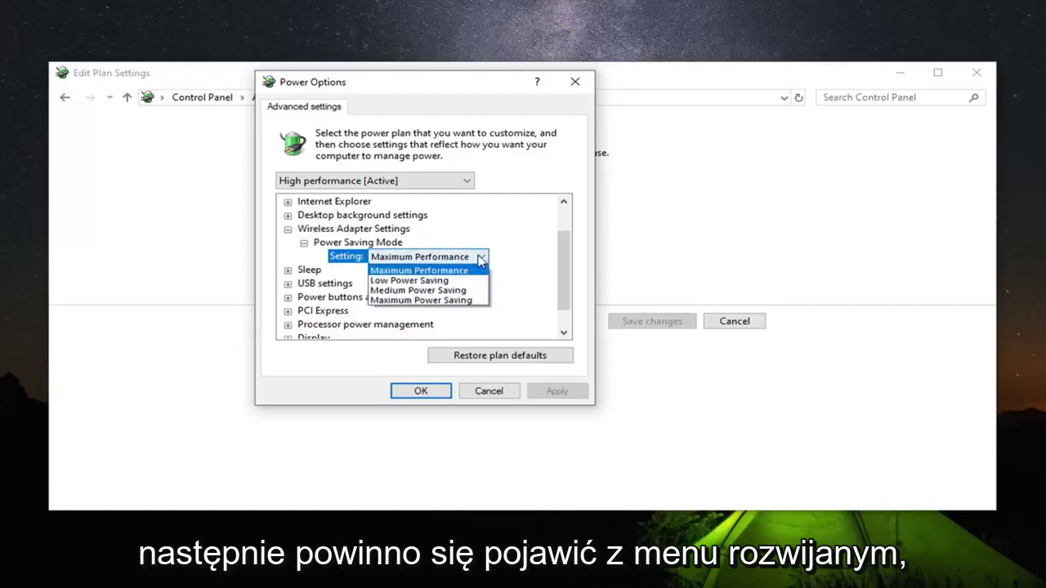
{"action": "left_click", "coordinate": [431, 273]}
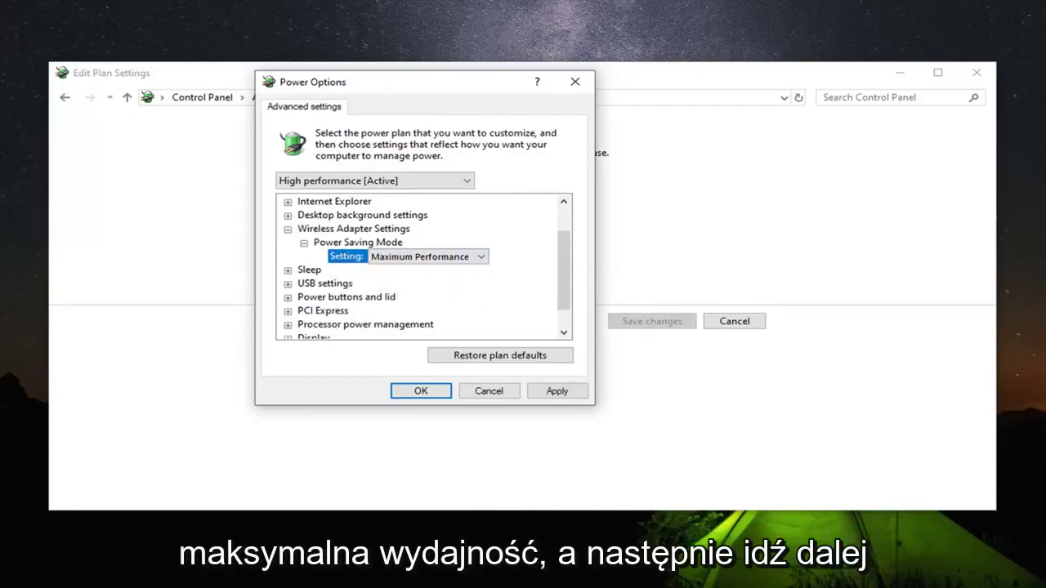
{"action": "left_click", "coordinate": [562, 397]}
{"action": "left_click", "coordinate": [413, 396]}
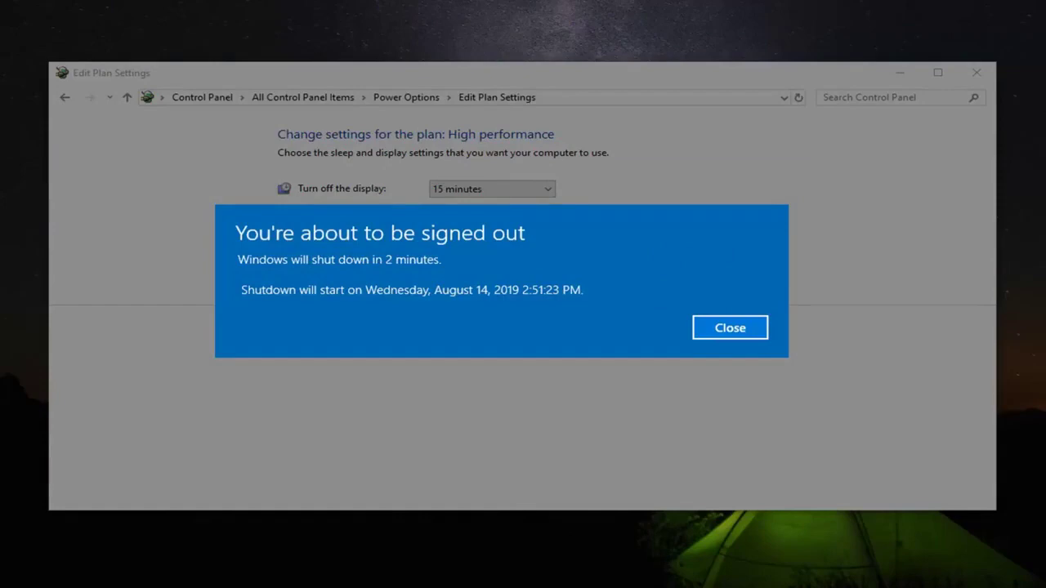
Close the High performance Edit Plan Settings window
{"action": "left_click", "coordinate": [730, 327]}
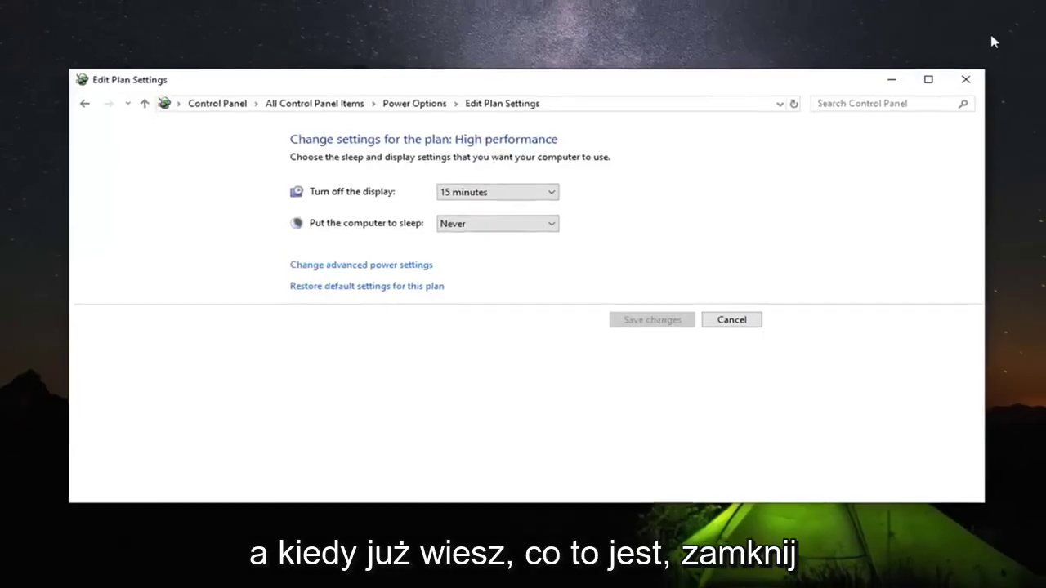
Search the Start menu for 'device manager' to bring up Device Manager
{"action": "left_click", "coordinate": [976, 72]}
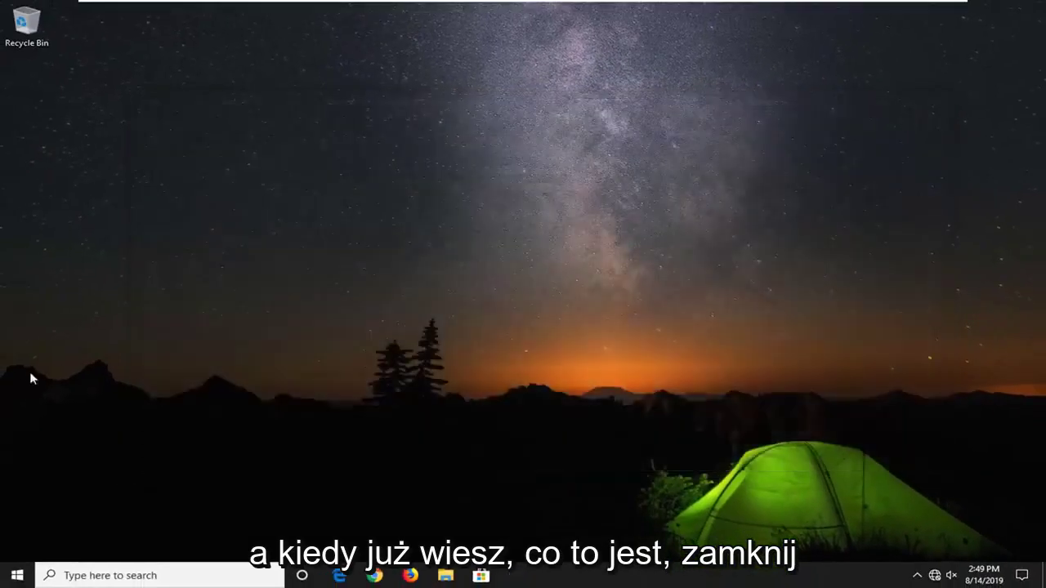
{"action": "left_click", "coordinate": [17, 575]}
{"action": "type", "text": "device manager"}
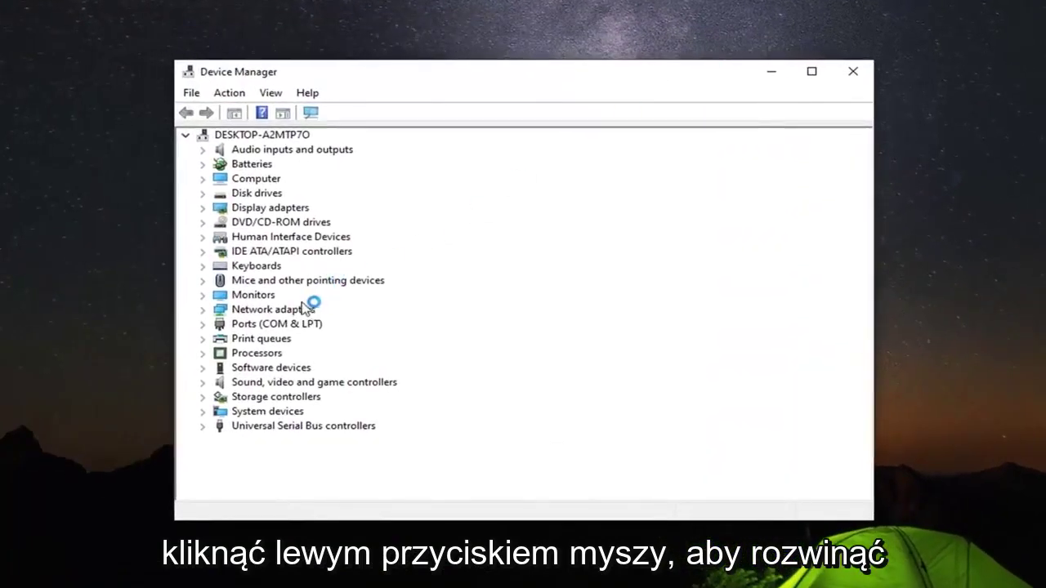
Uncheck 'Allow the computer to turn off this device' for the Intel(R) 82574L Gigabit Network Connection
{"action": "left_click", "coordinate": [282, 310]}
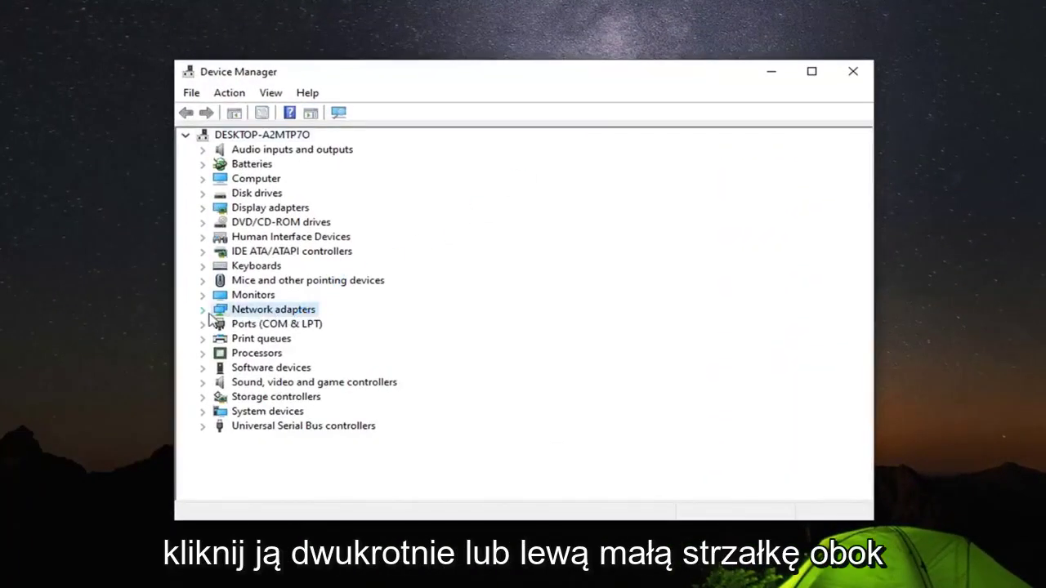
{"action": "left_click", "coordinate": [202, 310]}
{"action": "left_click", "coordinate": [260, 327]}
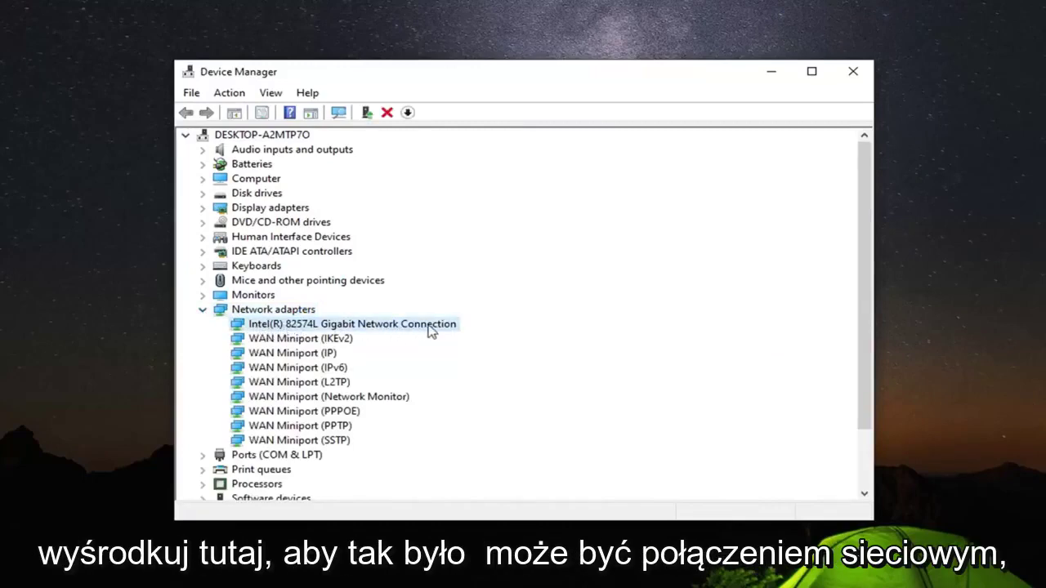
{"action": "right_click", "coordinate": [280, 326]}
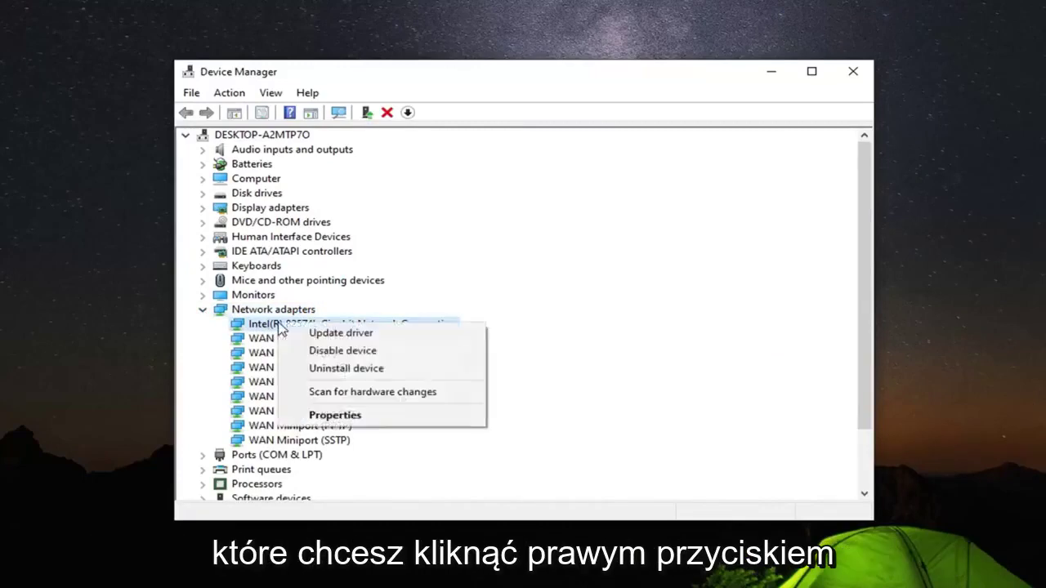
{"action": "left_click", "coordinate": [340, 416]}
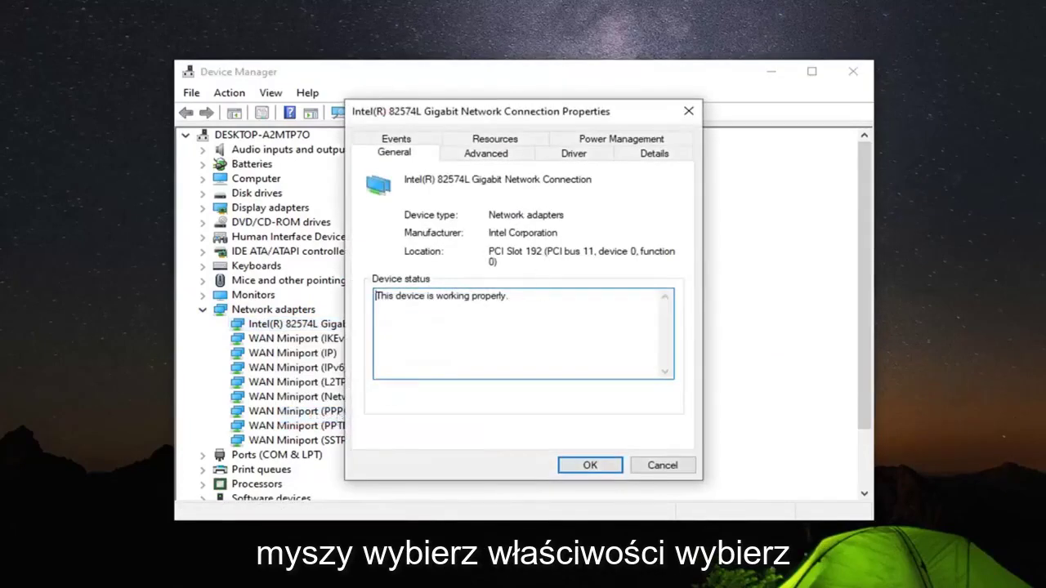
{"action": "left_click", "coordinate": [605, 139]}
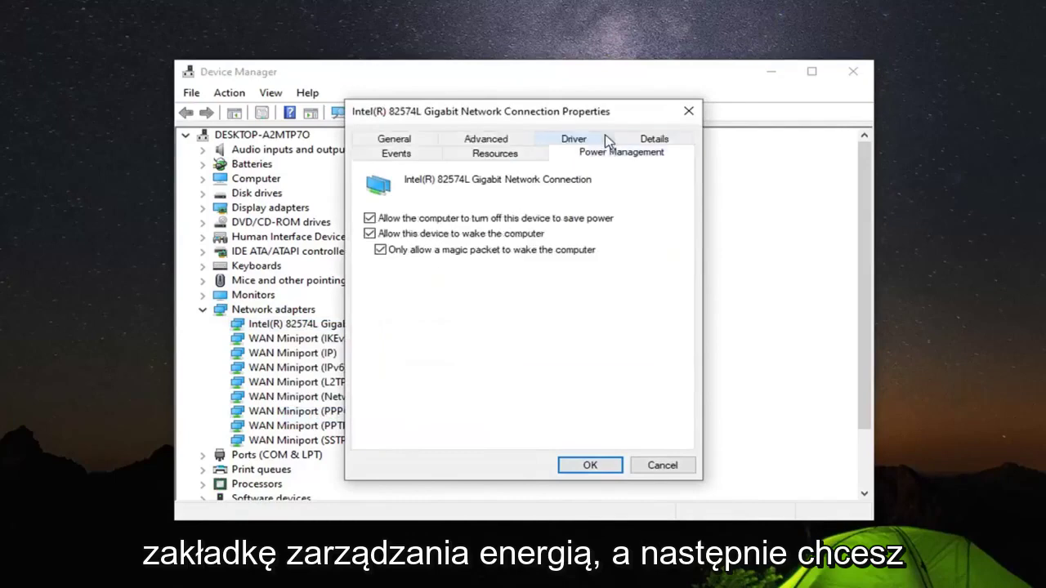
{"action": "left_click", "coordinate": [369, 219]}
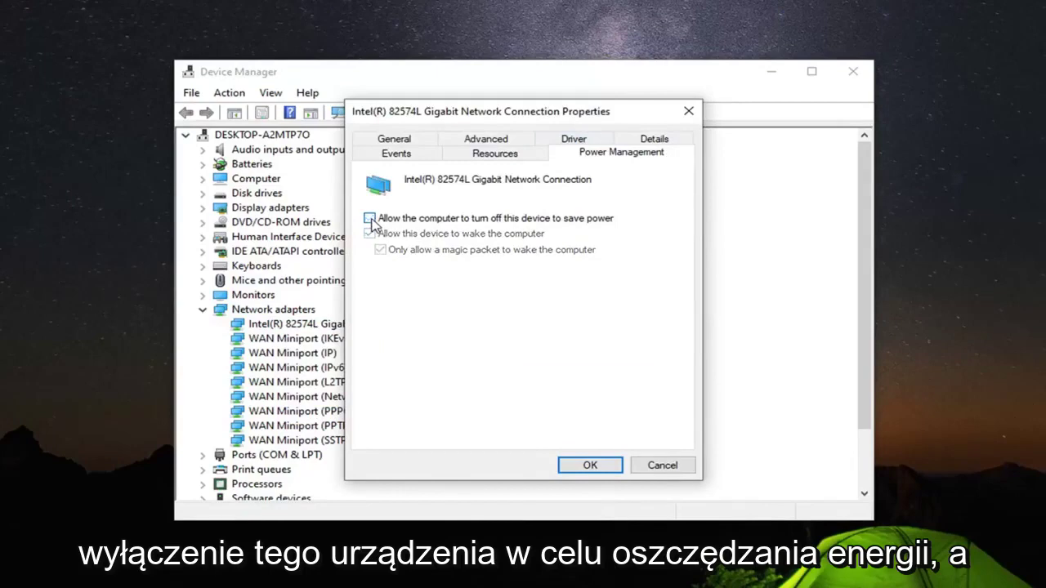
{"action": "left_click", "coordinate": [586, 465]}
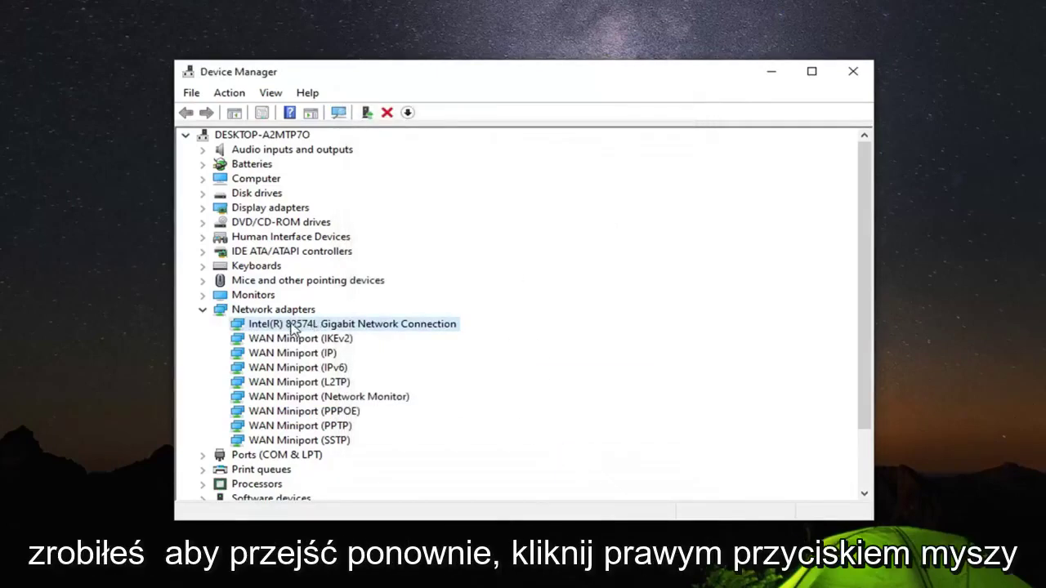
Search automatically for an Intel 82574L driver update; the best driver is already installed
{"action": "right_click", "coordinate": [292, 328]}
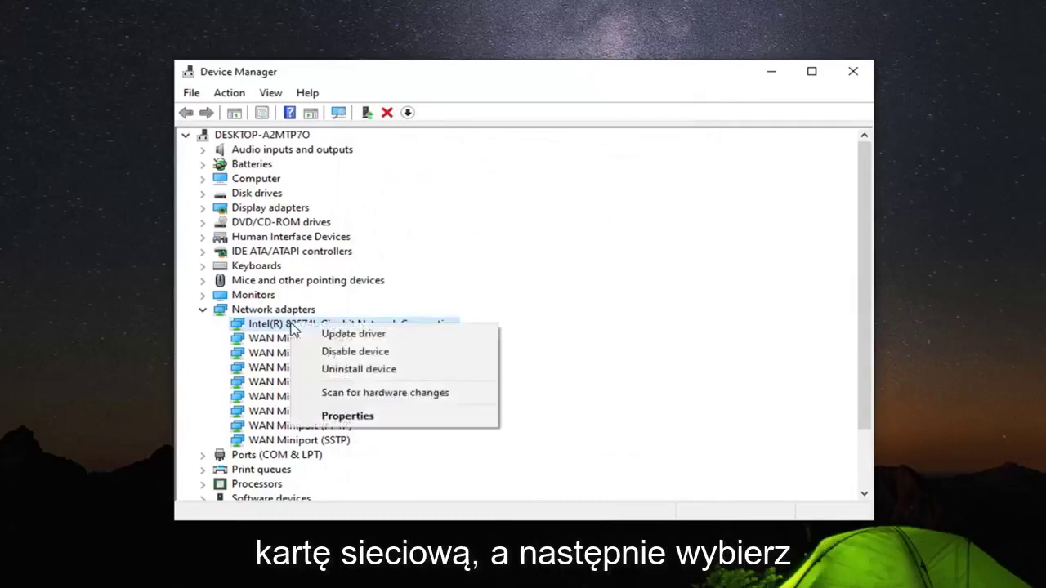
{"action": "left_click", "coordinate": [332, 335]}
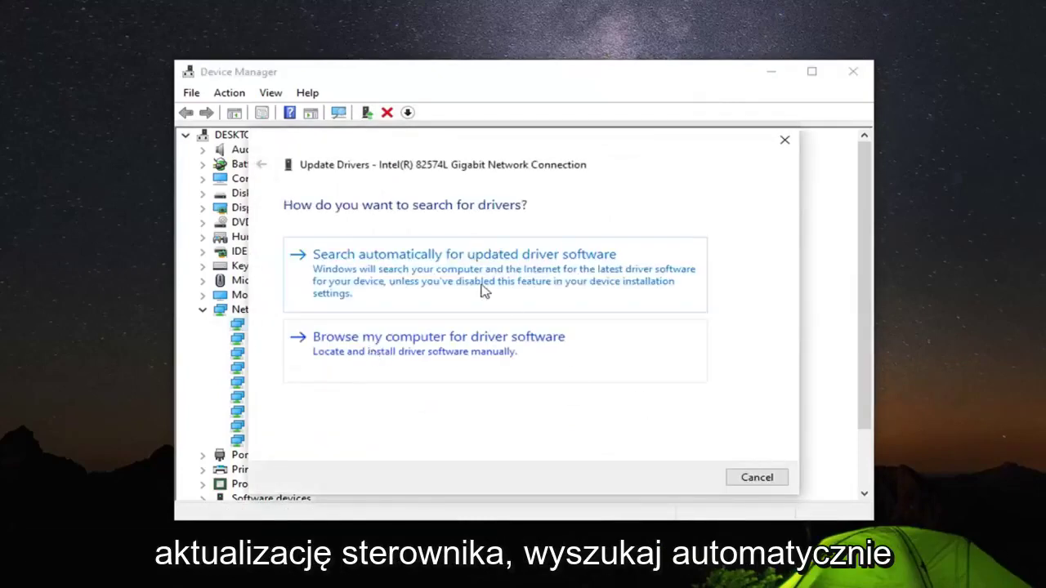
{"action": "left_click", "coordinate": [470, 275]}
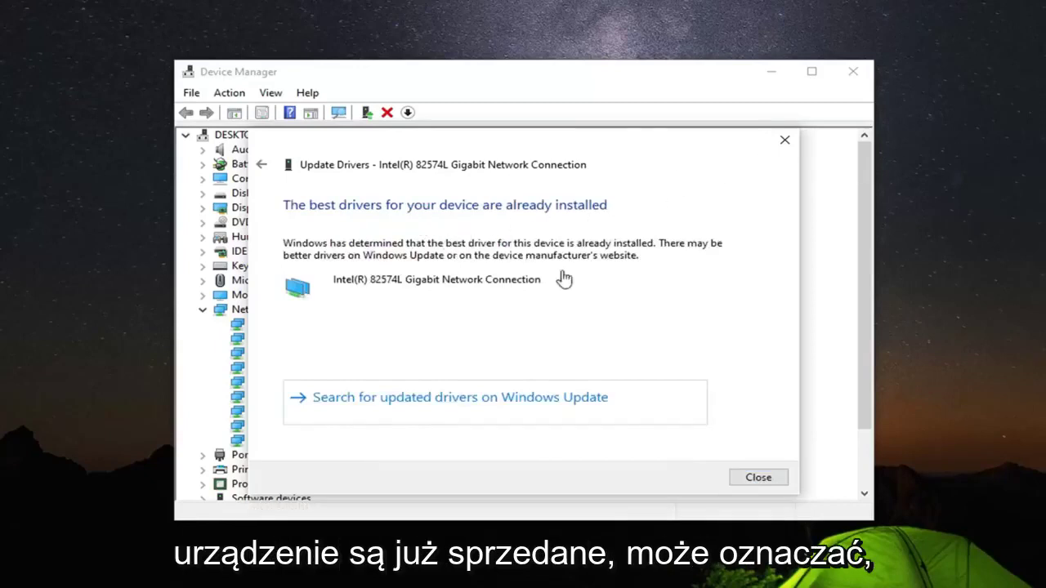
{"action": "left_click", "coordinate": [761, 479]}
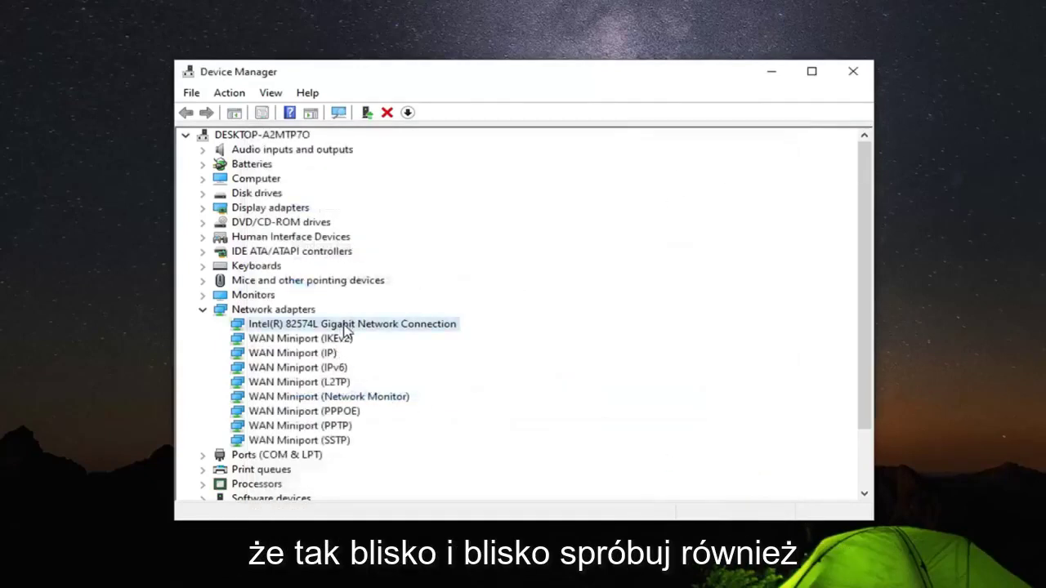
Reinstall the Intel(R) 82574L Gigabit Network Connection driver by picking it from the on-computer list
{"action": "right_click", "coordinate": [350, 325]}
{"action": "left_click", "coordinate": [393, 334]}
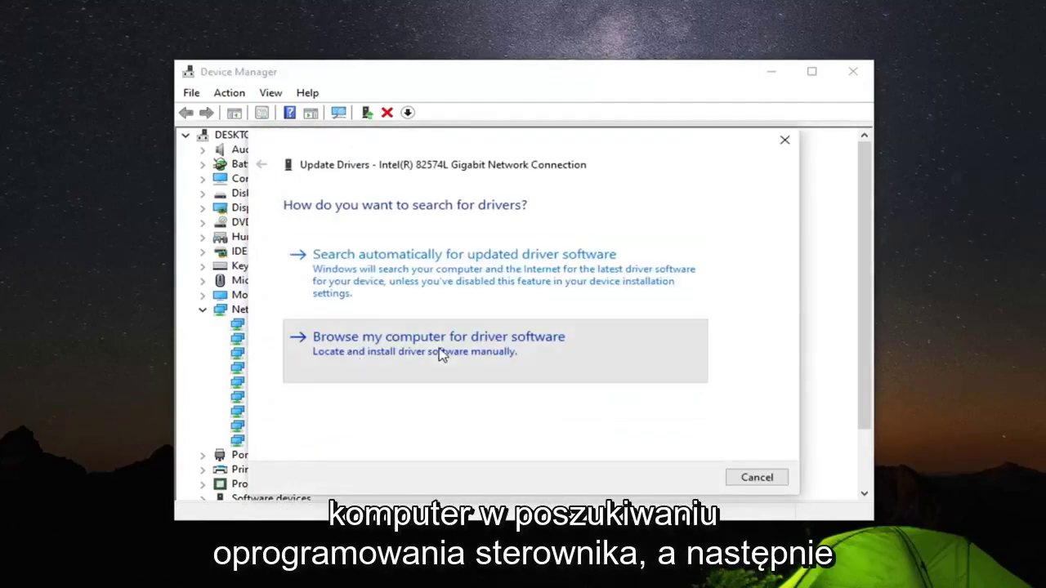
{"action": "left_click", "coordinate": [431, 353]}
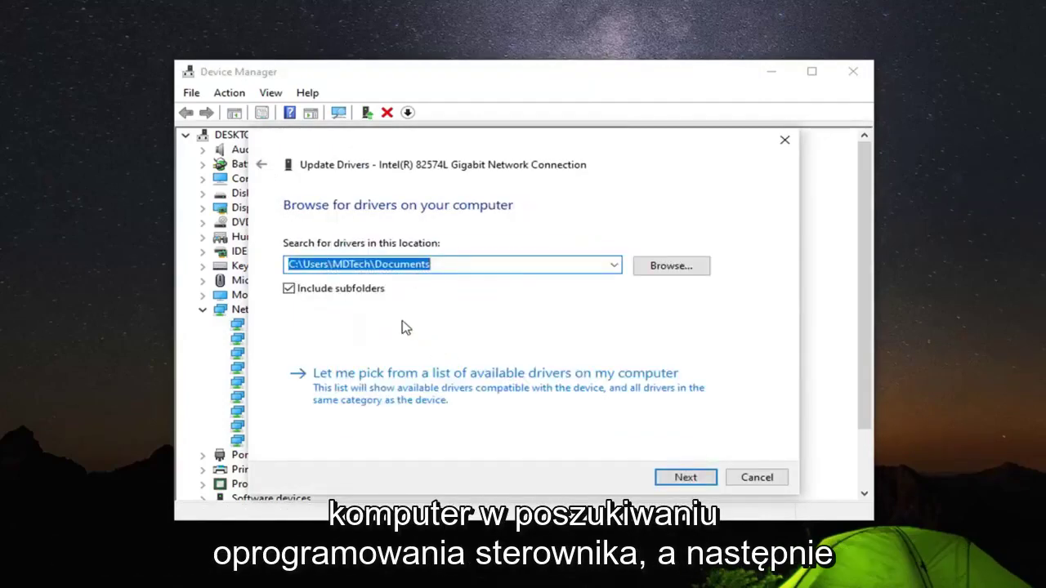
{"action": "left_click", "coordinate": [527, 398]}
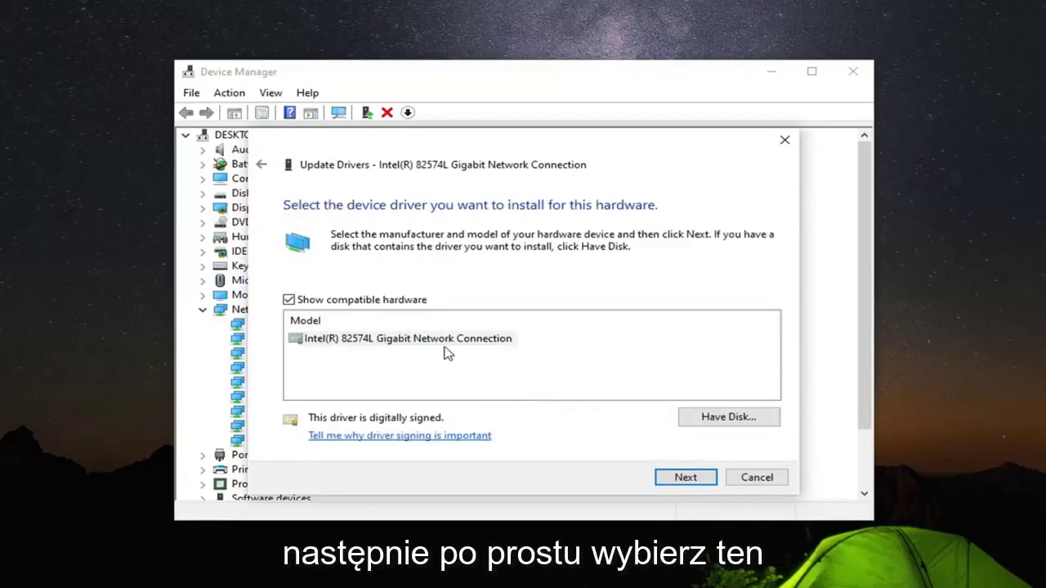
{"action": "left_click", "coordinate": [416, 344]}
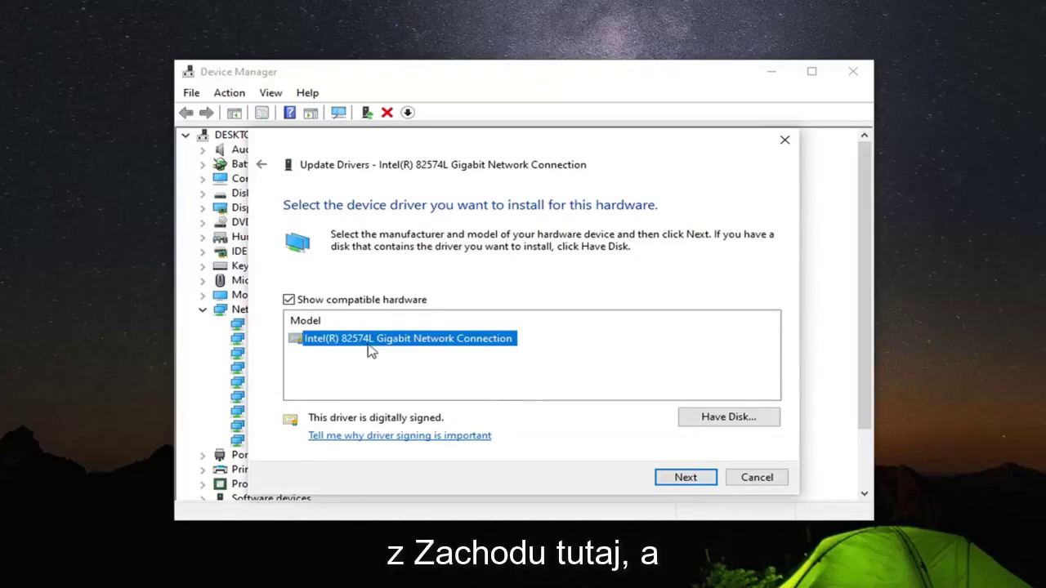
{"action": "left_click", "coordinate": [684, 482]}
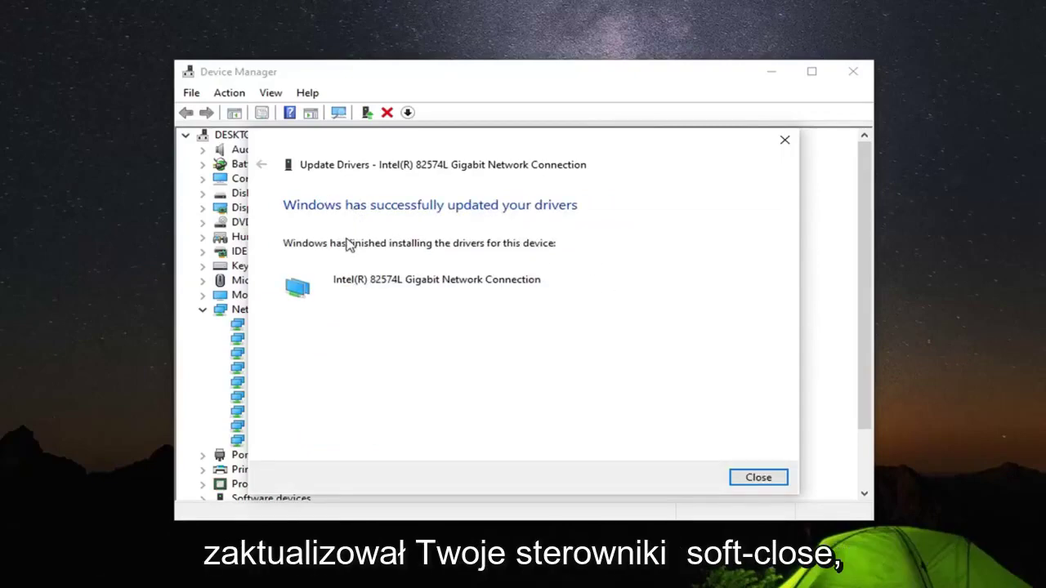
{"action": "left_click", "coordinate": [773, 481]}
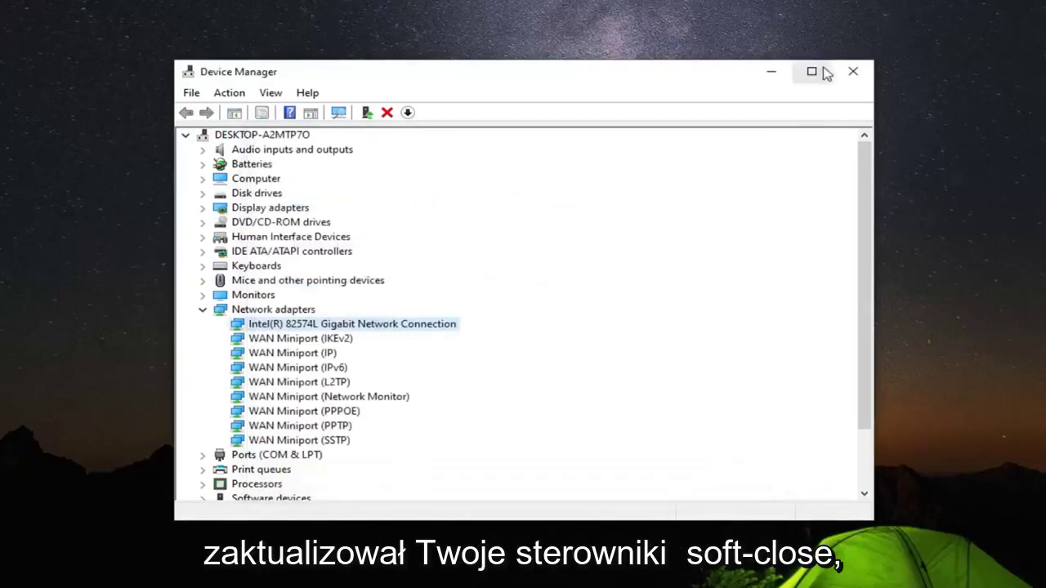